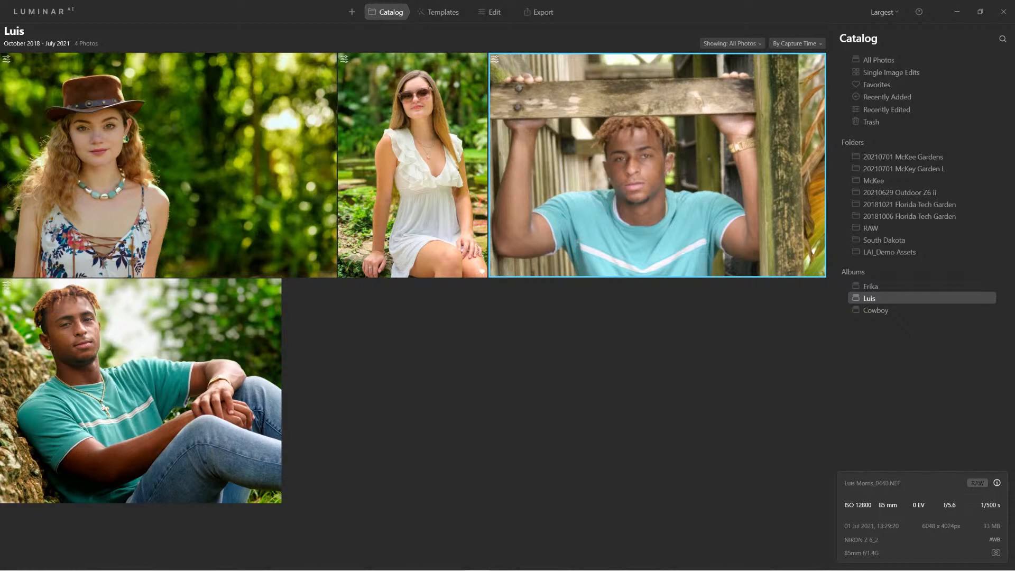
Open the portrait of the woman in the white dress in the single-photo view.
left_click(141, 390)
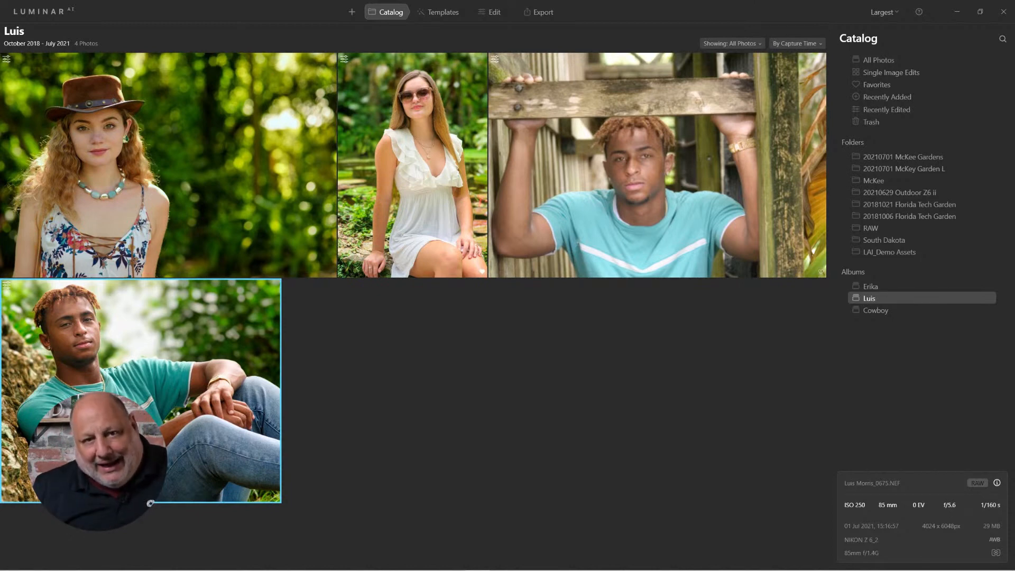
double_click(413, 165)
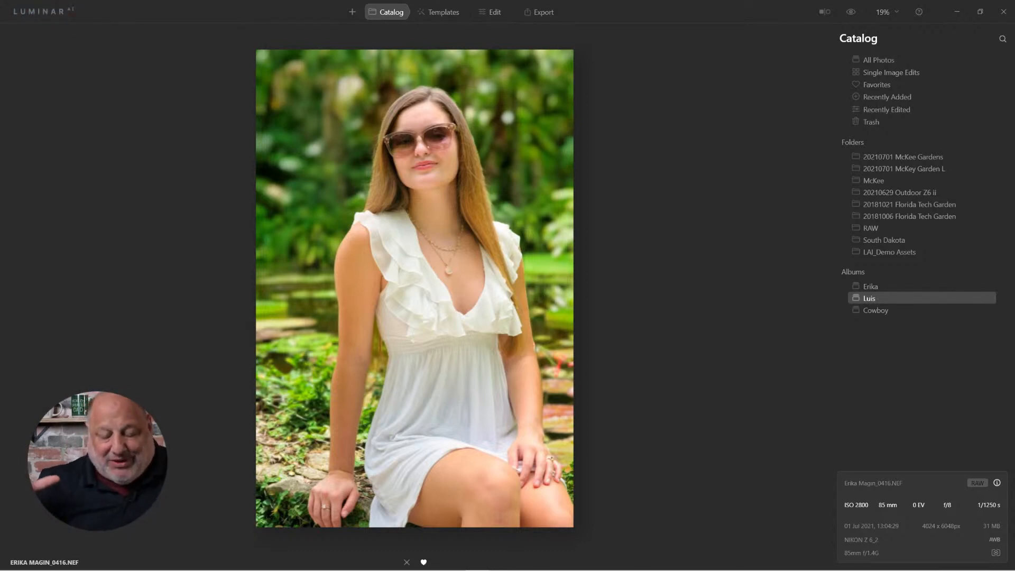
key("Right")
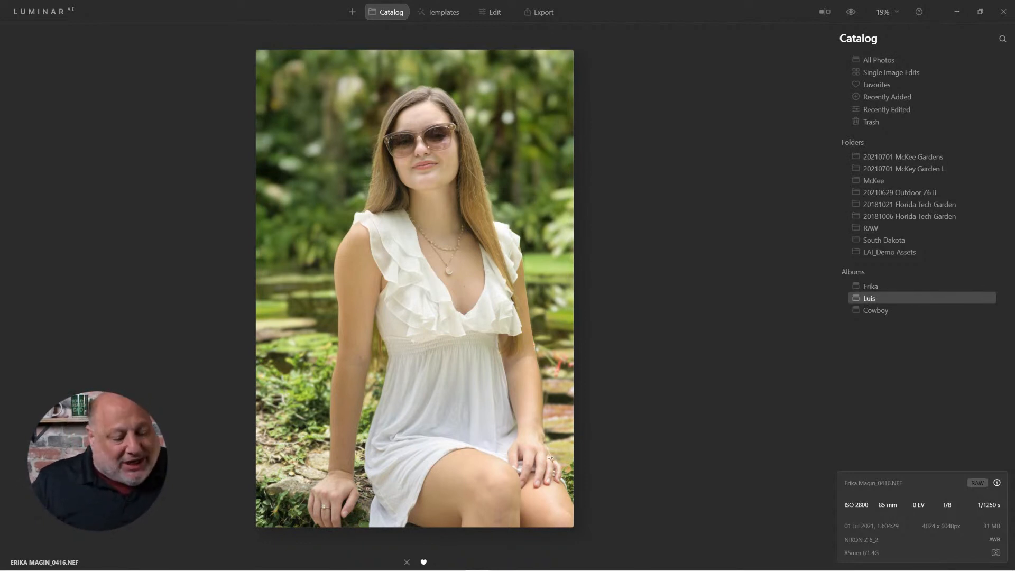
Zoom into the woman's portrait to 100% and pan across her face and the background to inspect detail.
scroll(423, 212, "up", 5)
left_click_drag(423, 212, 423, 378)
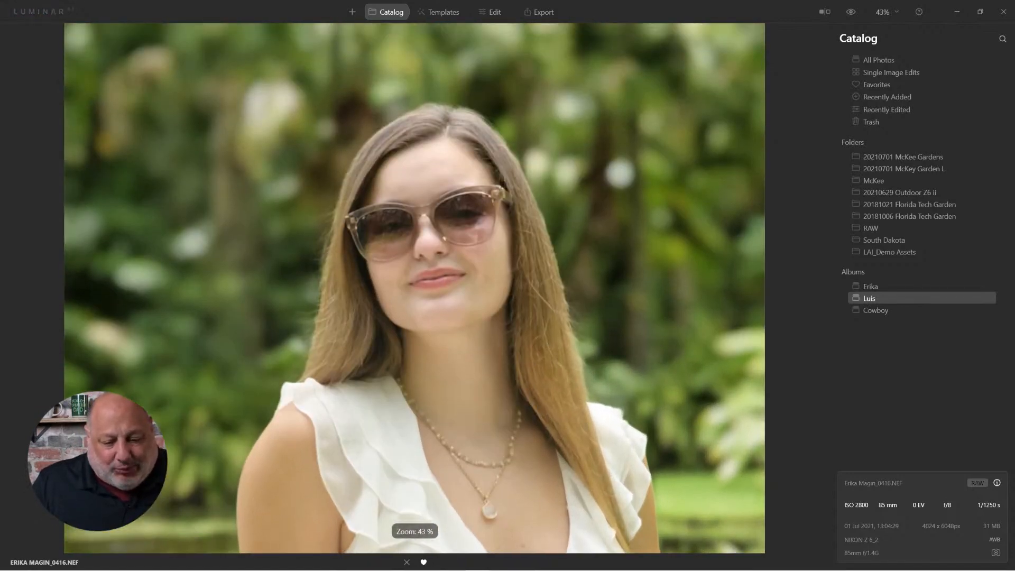
scroll(423, 211, "up", 5)
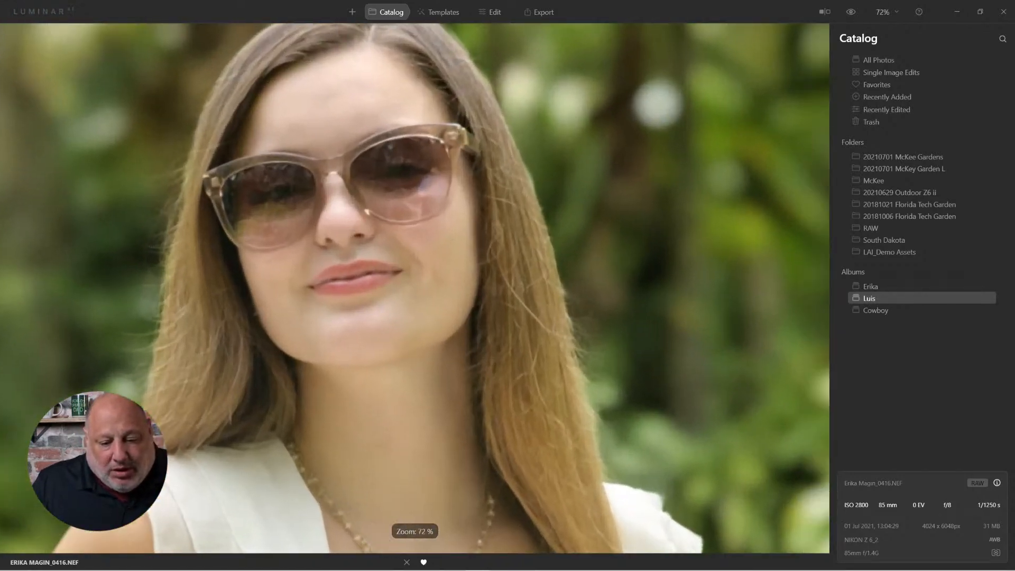
scroll(580, 320, "up", 3)
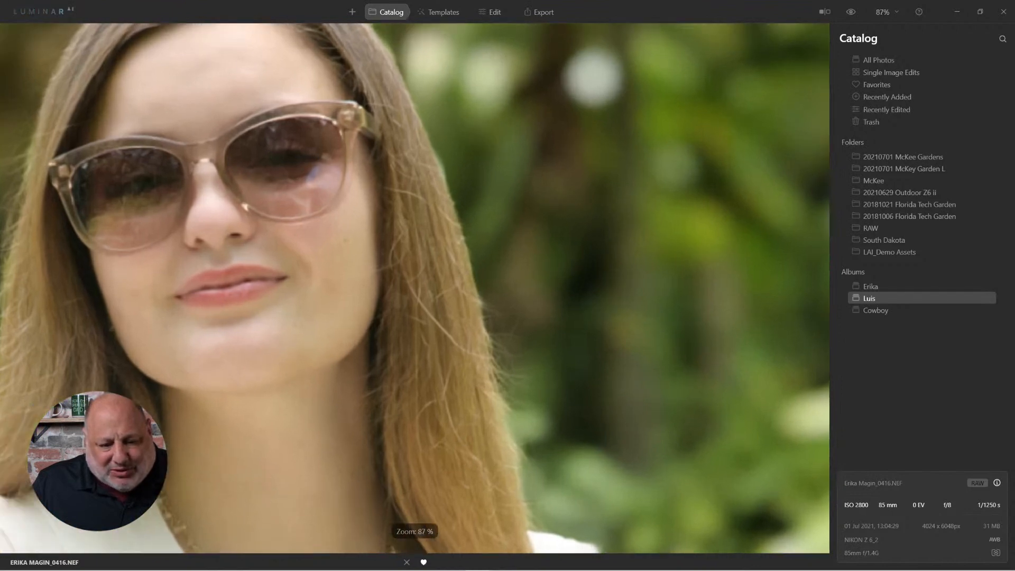
left_click_drag(580, 319, 571, 373)
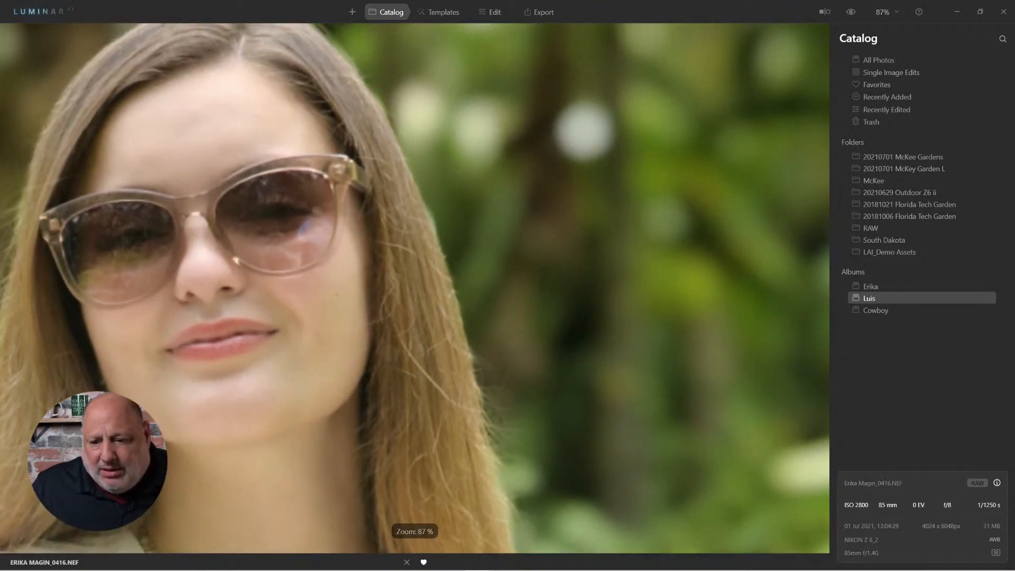
left_click(886, 12)
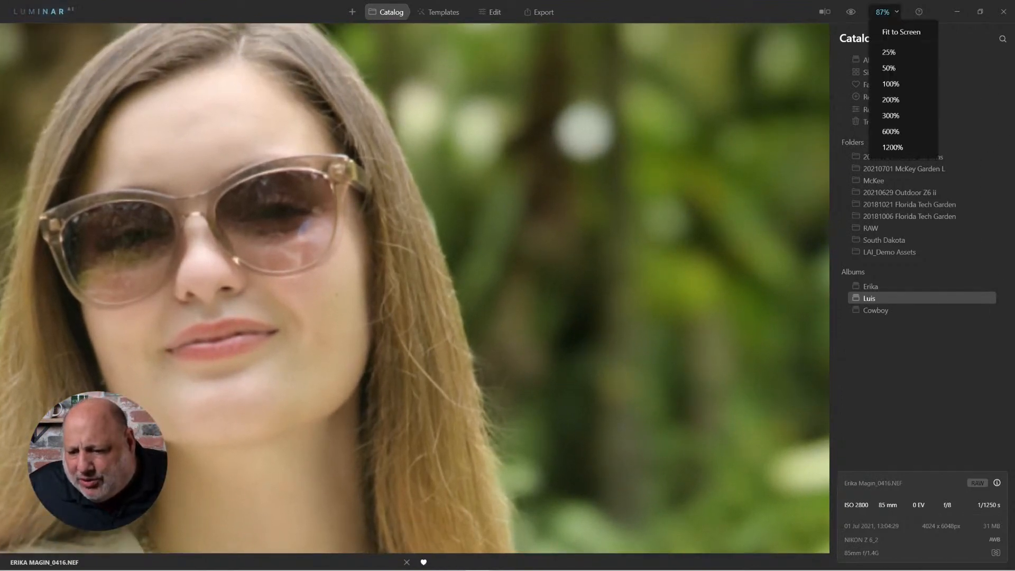
left_click(891, 83)
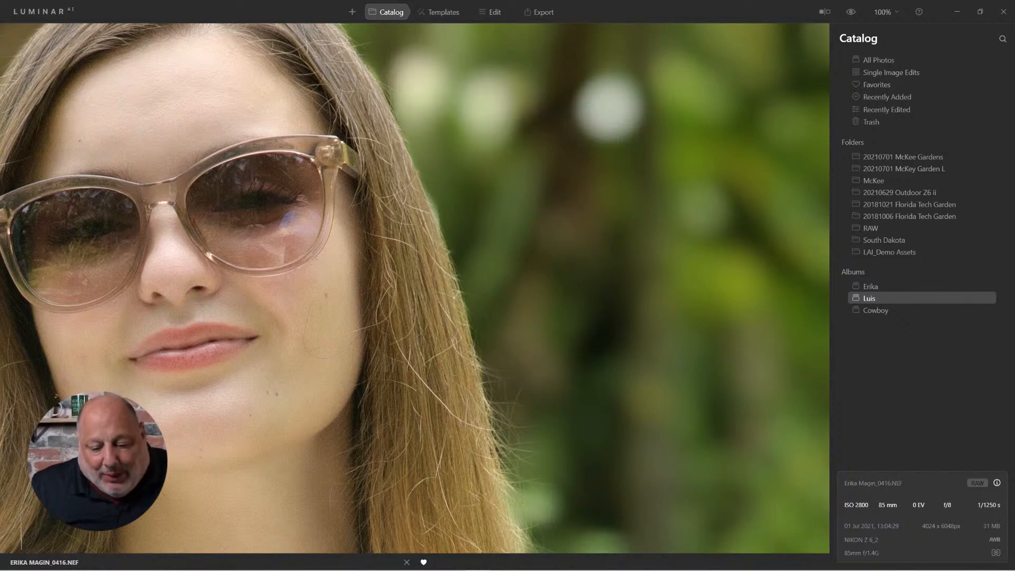
left_click_drag(370, 238, 636, 417)
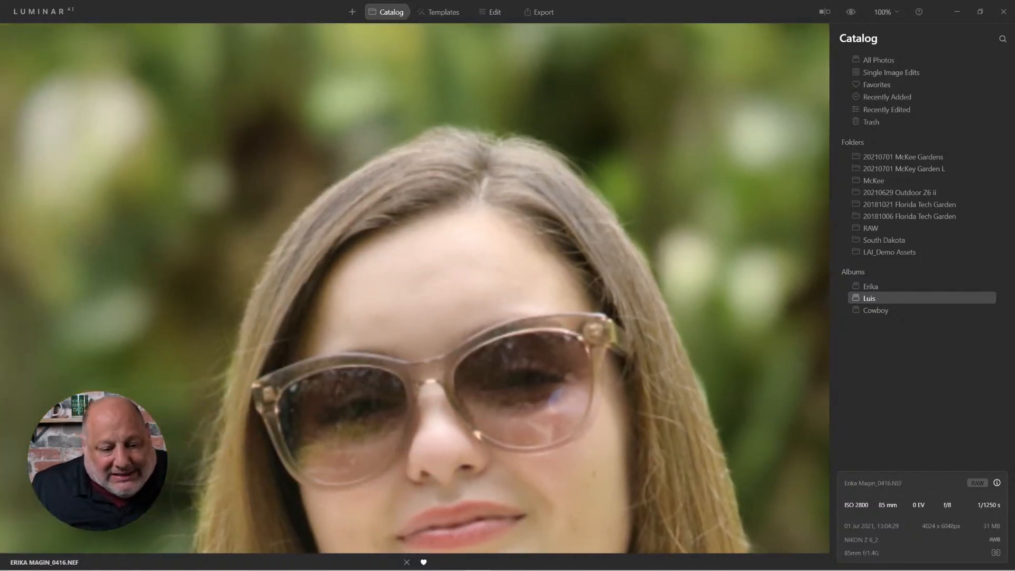
left_click_drag(412, 370, 800, 181)
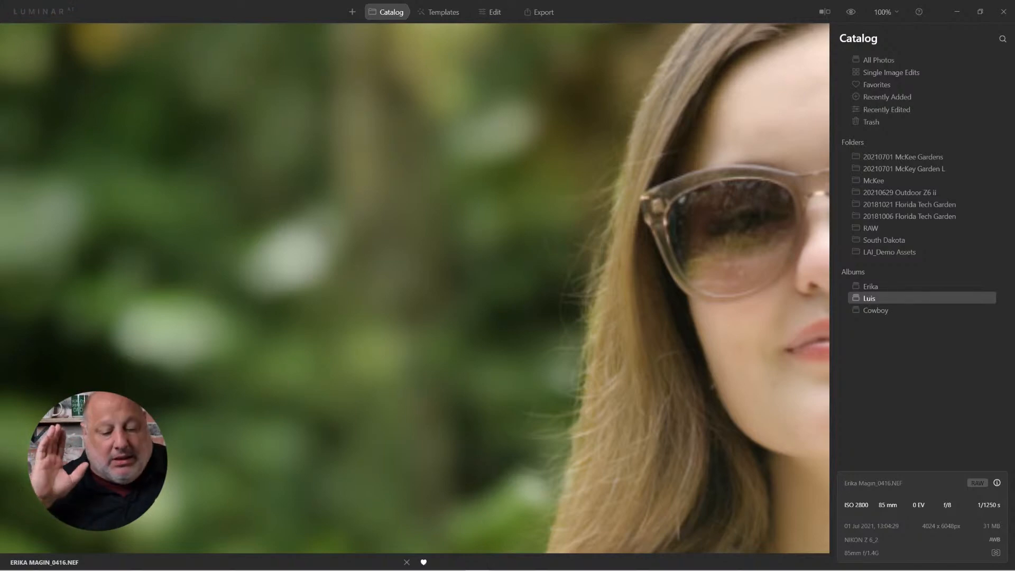
Switch to the next portrait of the man at the wooden frame and examine it at 100% zoom.
key("ctrl+0")
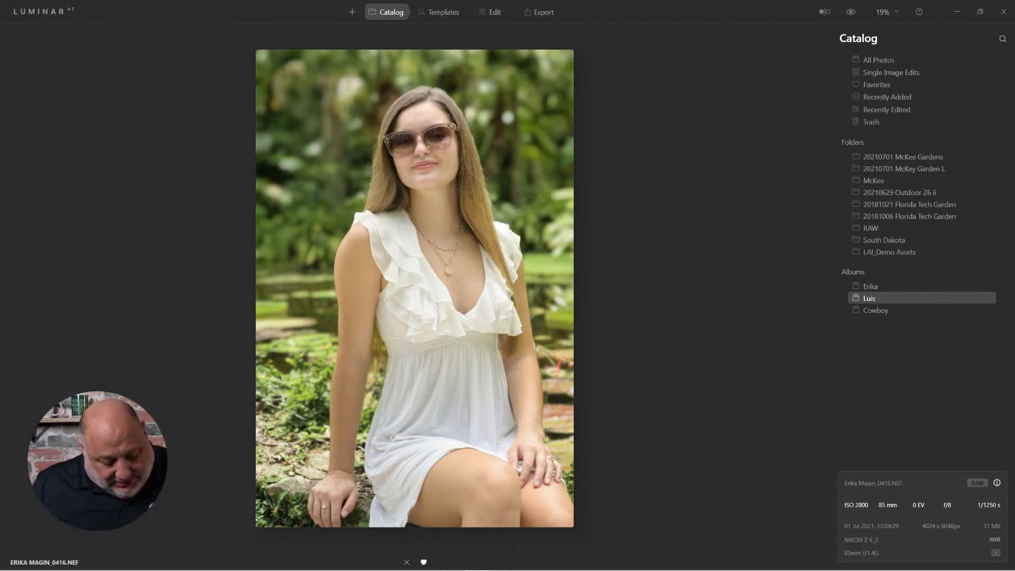
key("space")
key("Right")
key("space")
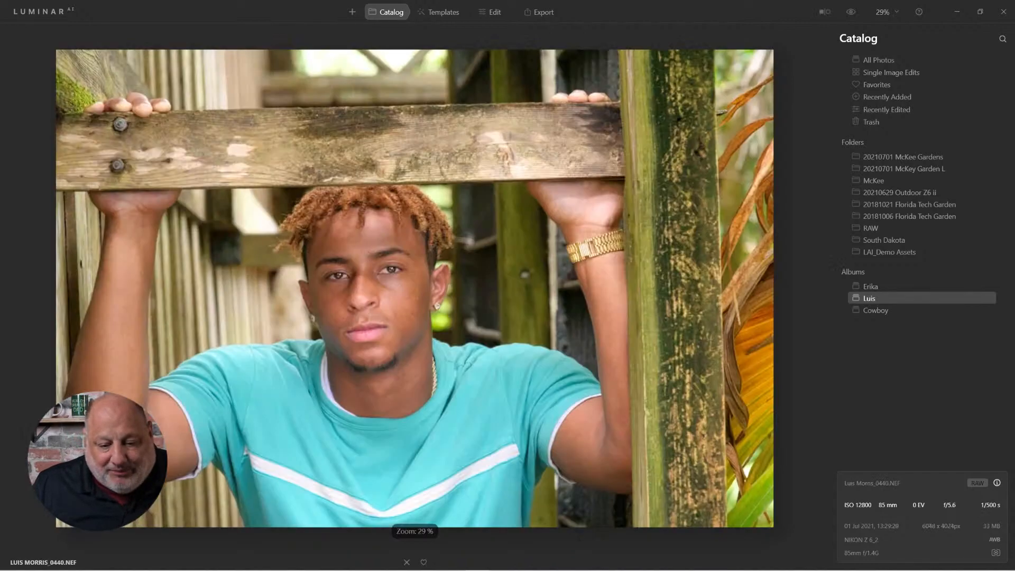
scroll(426, 349, "up", 1)
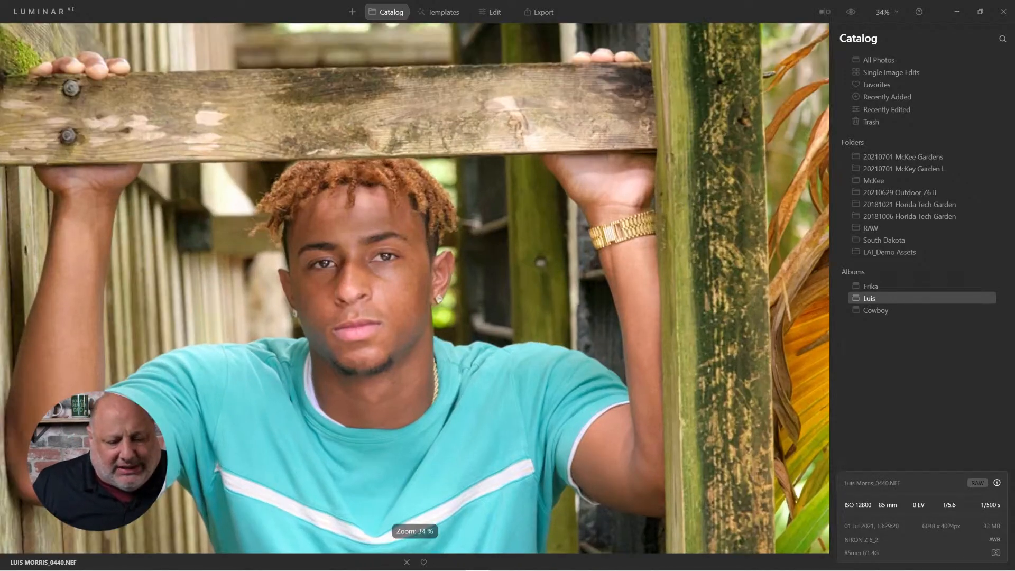
scroll(518, 312, "up", 5)
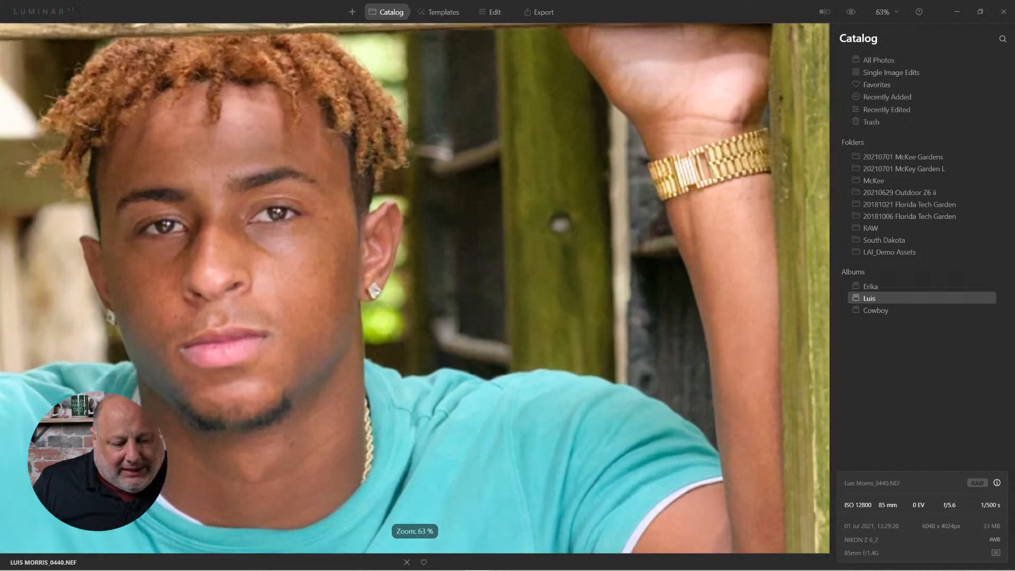
scroll(505, 301, "up", 2)
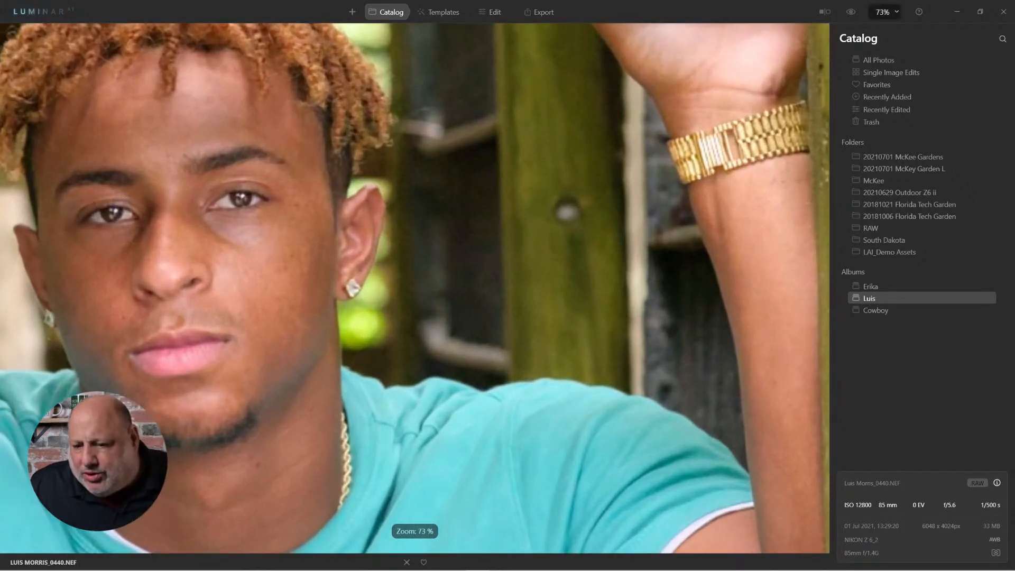
left_click(885, 11)
left_click(898, 84)
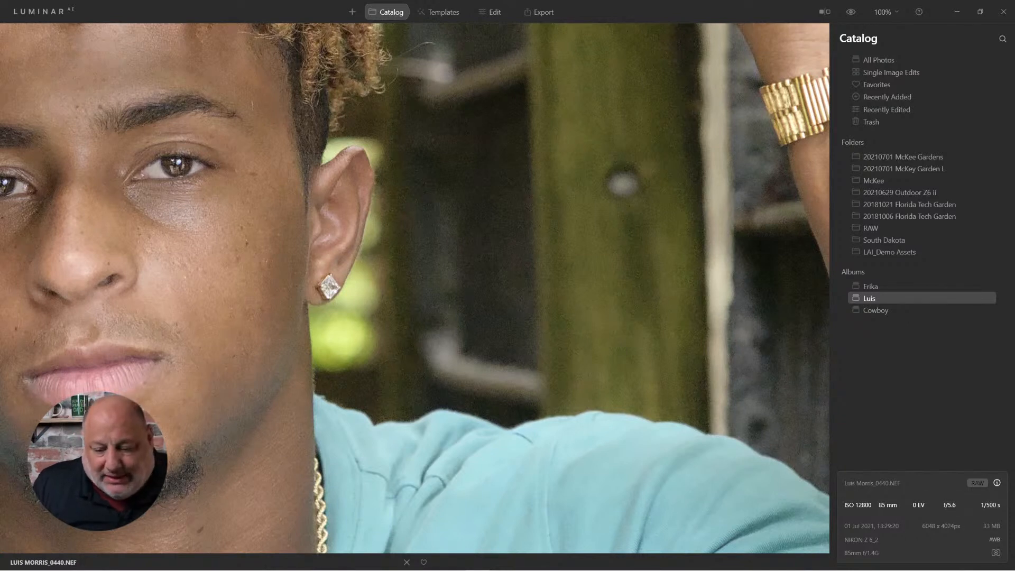
In Edit, toggle the Denoise tool off and pan around the man's face and background to compare detail.
left_click(491, 11)
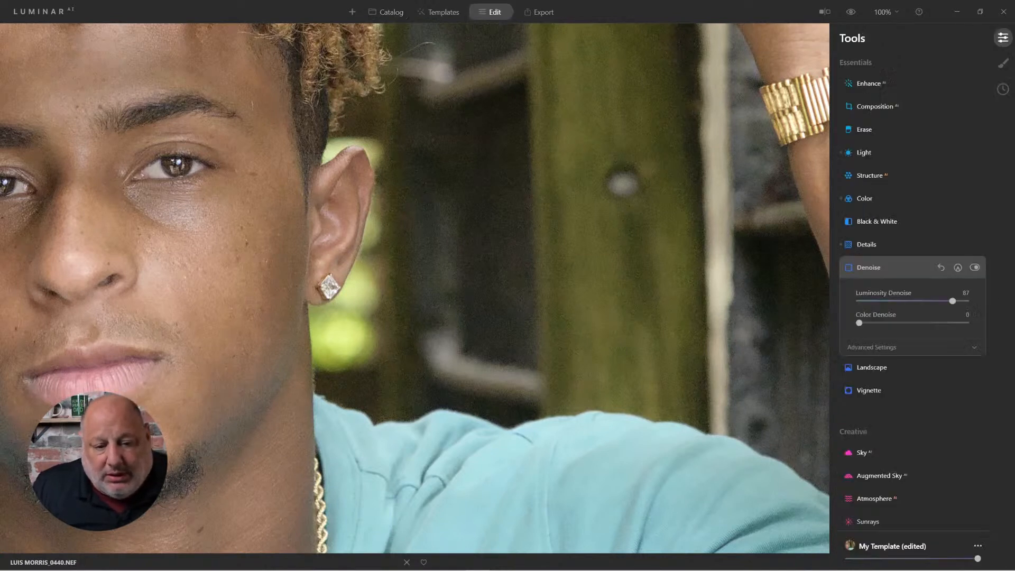
left_click(974, 267)
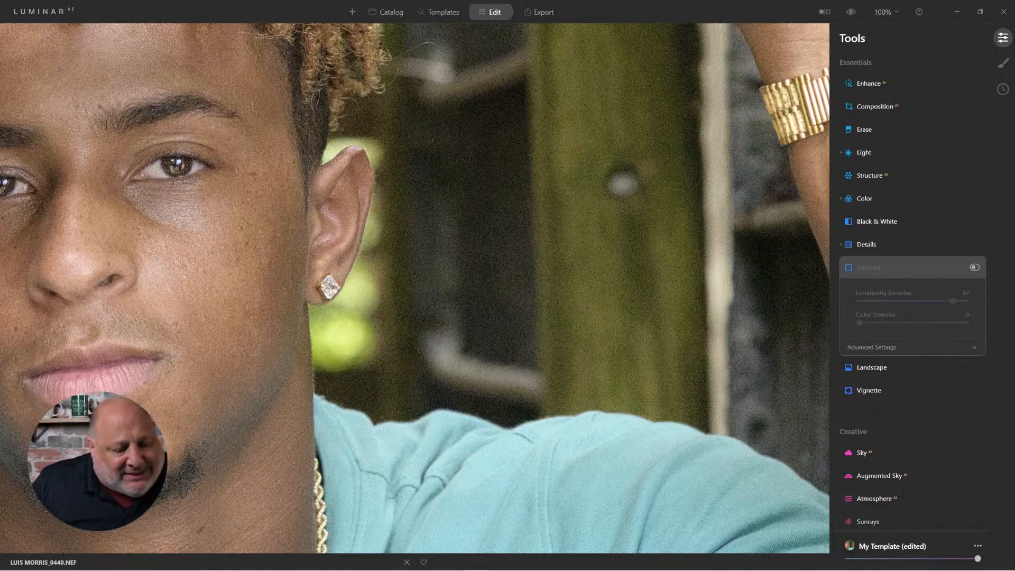
left_click_drag(228, 286, 614, 282)
left_click_drag(275, 286, 636, 488)
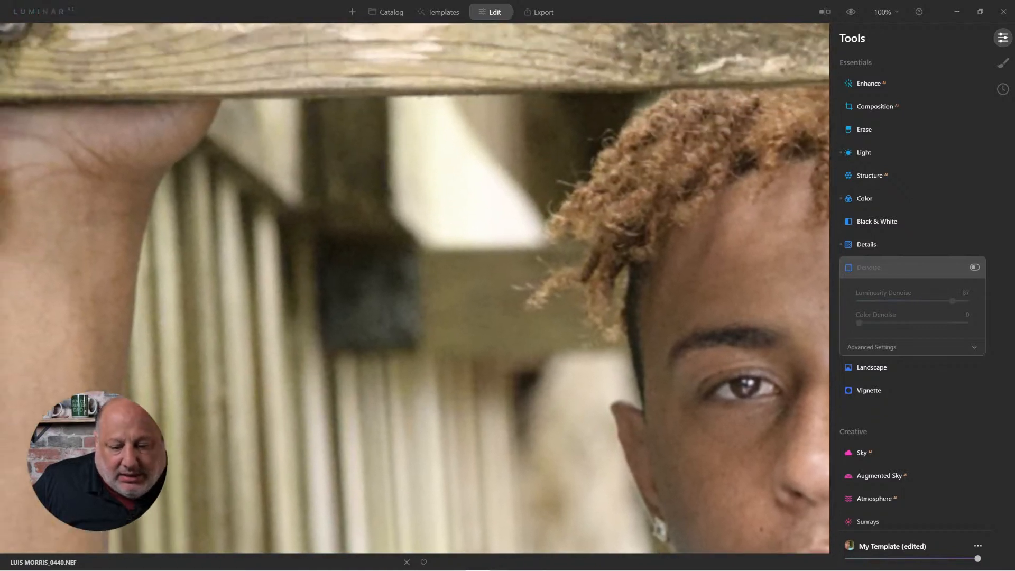
left_click_drag(677, 270, 162, 319)
left_click_drag(540, 423, 218, 144)
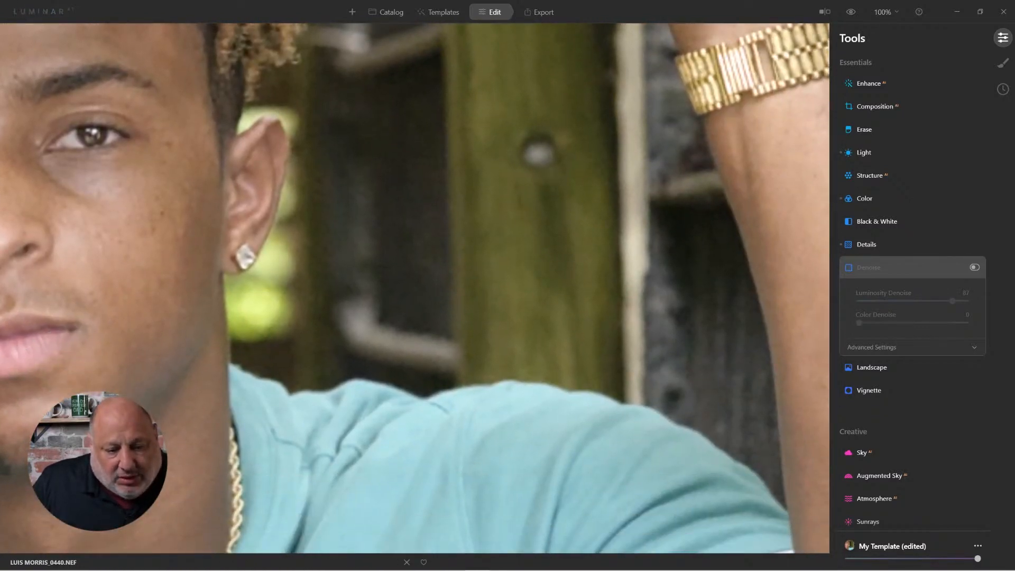
left_click_drag(370, 143, 319, 485)
left_click_drag(364, 207, 366, 450)
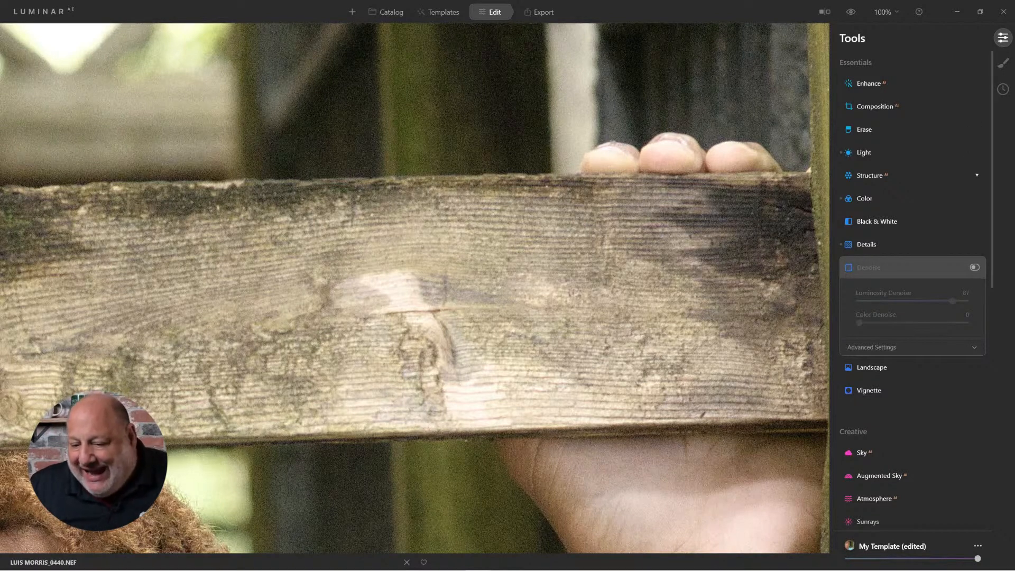
Open the Denoise tool and expand its Advanced Settings to show the Boost slider.
left_click(899, 175)
left_click(904, 175)
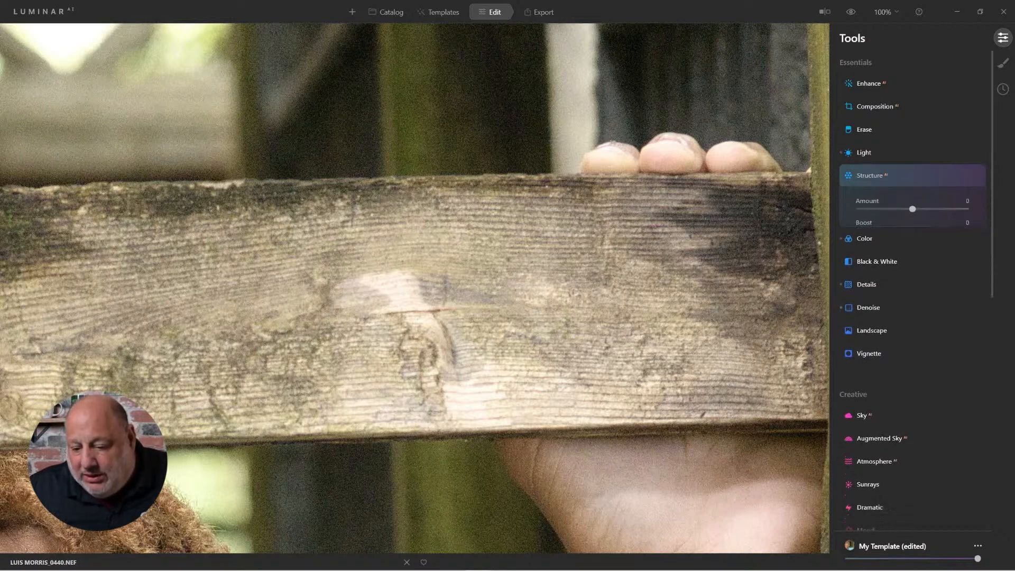
scroll(968, 375, "down", 3)
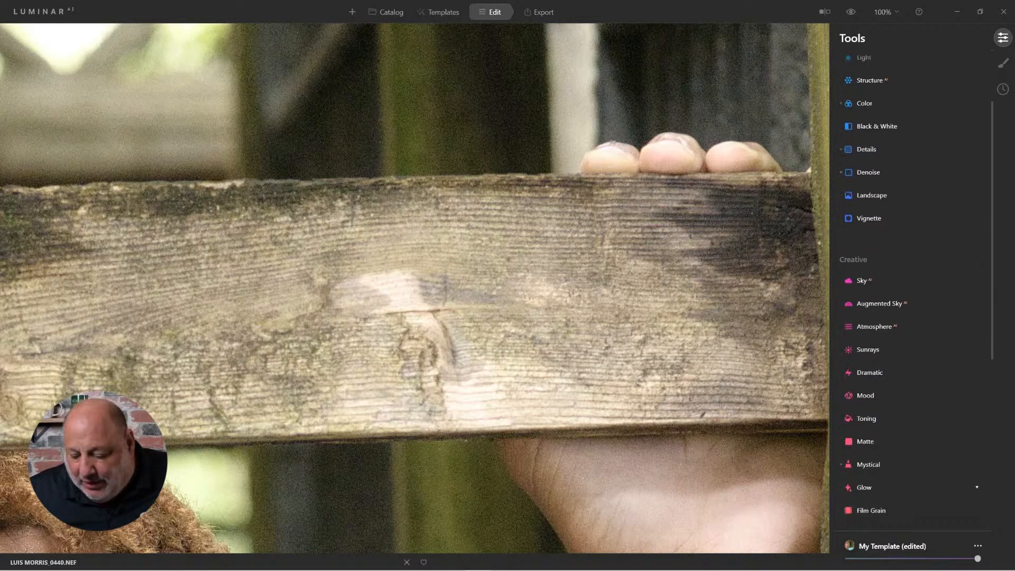
scroll(909, 285, "down", 2)
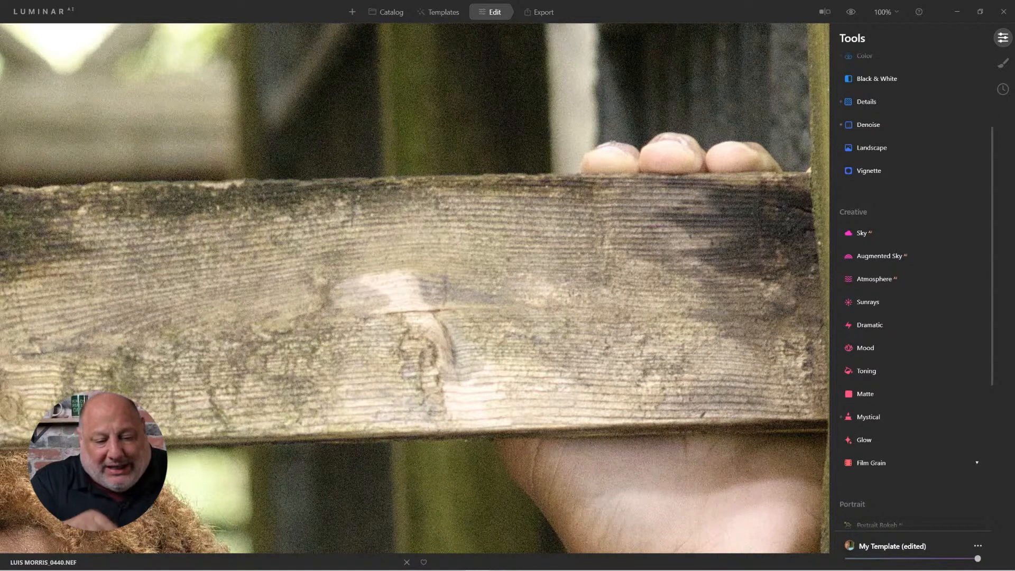
left_click_drag(476, 434, 615, 66)
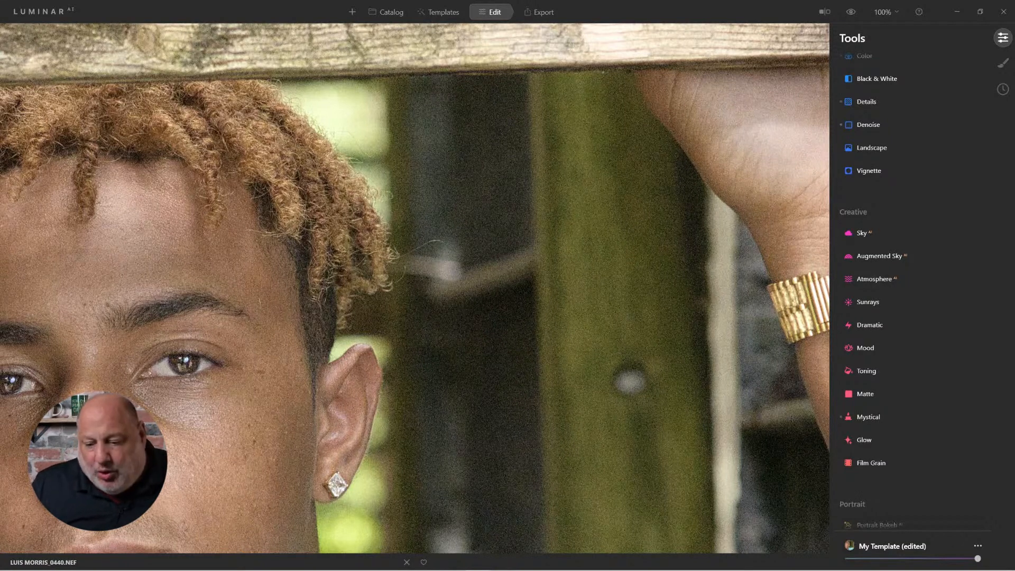
left_click(869, 125)
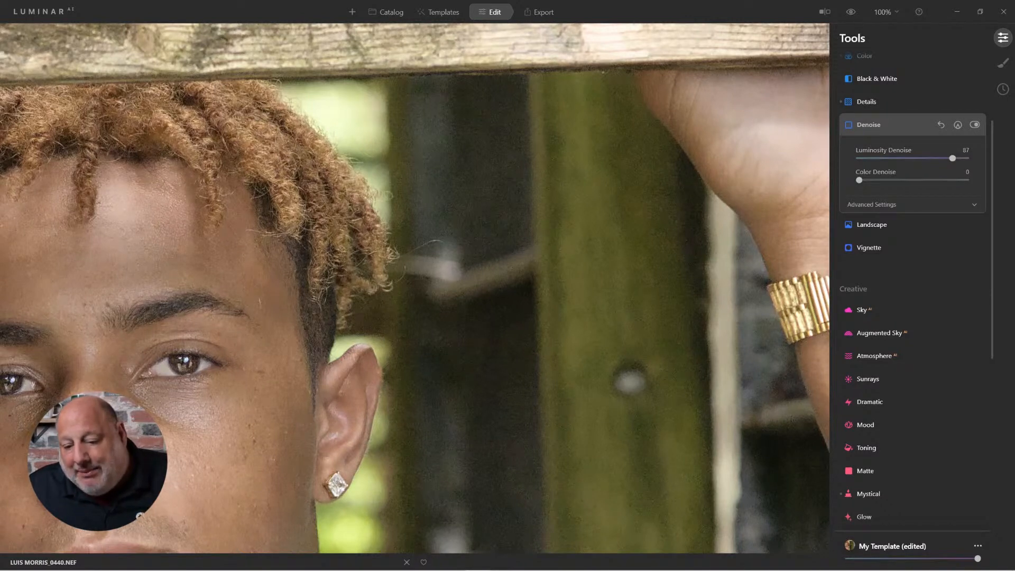
left_click(872, 204)
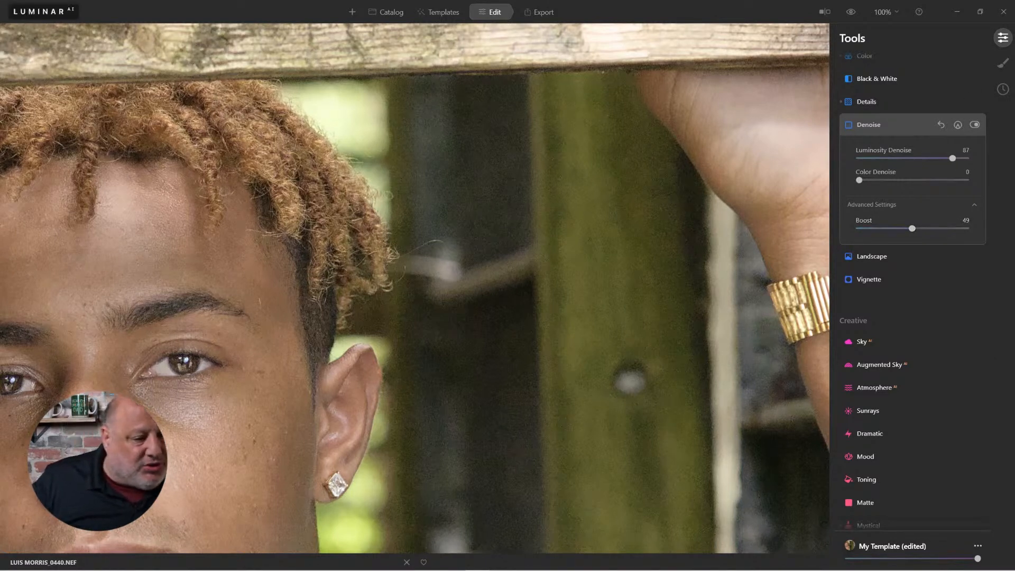
Open the Luminar AI User Guide from the Help menu.
left_click(40, 11)
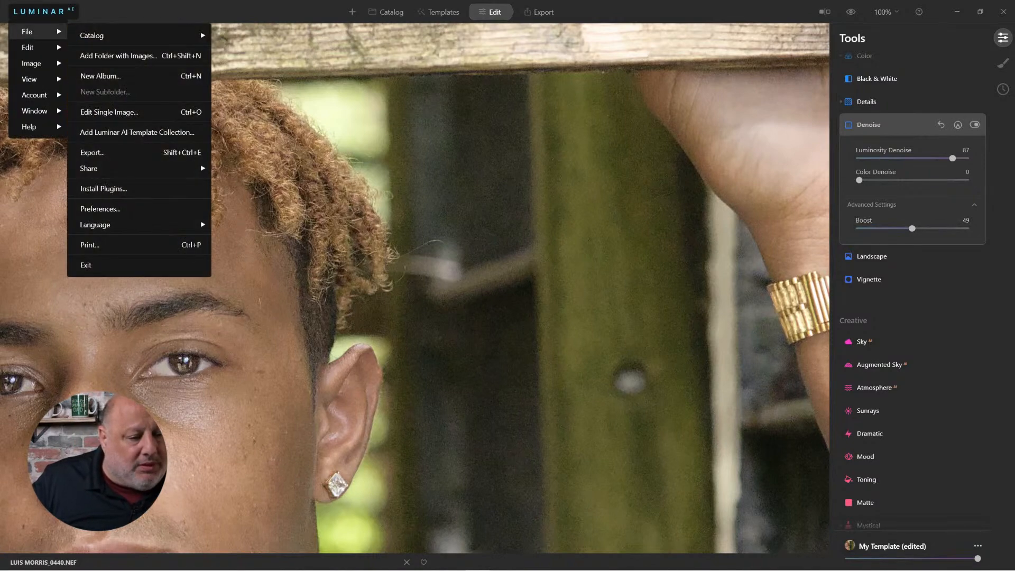
mouse_move(32, 127)
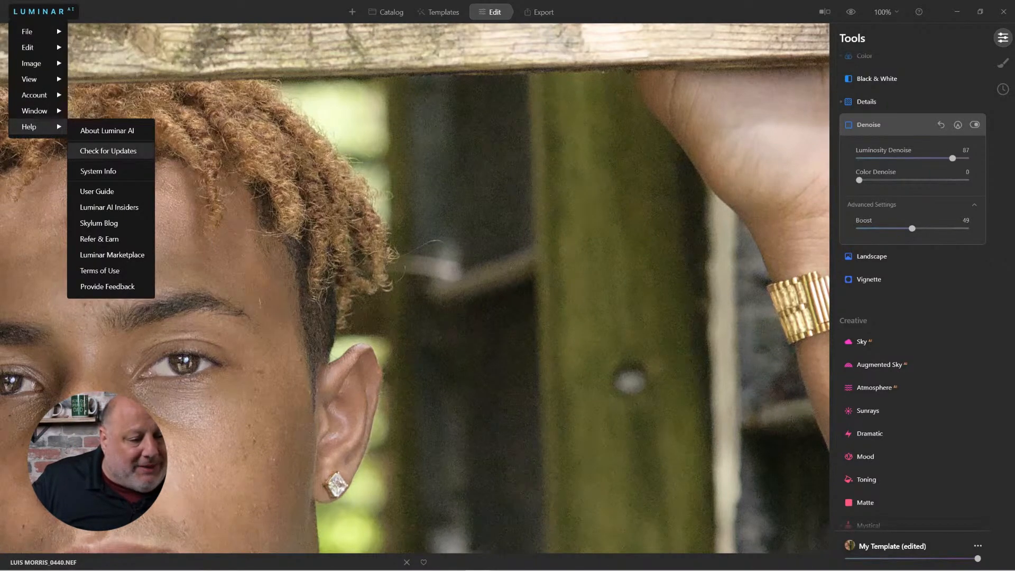
left_click(96, 191)
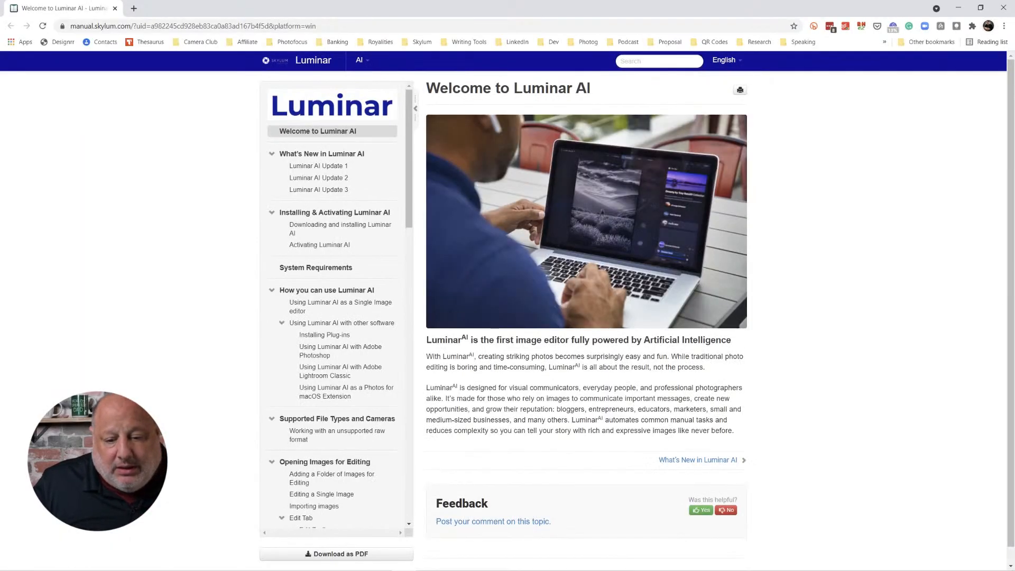
Search the online user guide for "denoise" and open the Denoise Tool topic.
left_click(659, 61)
type("de")
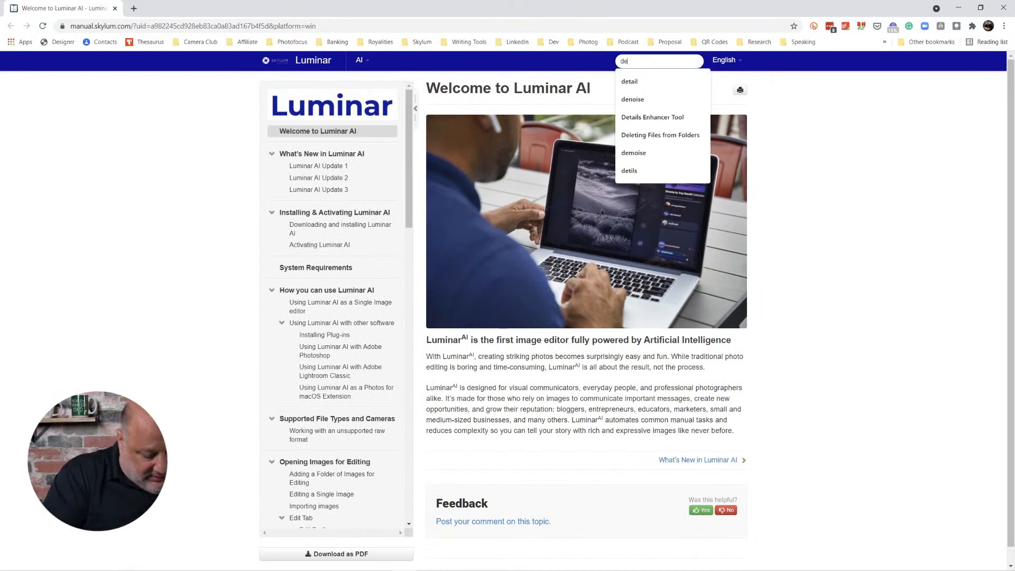
type("nois")
type("e")
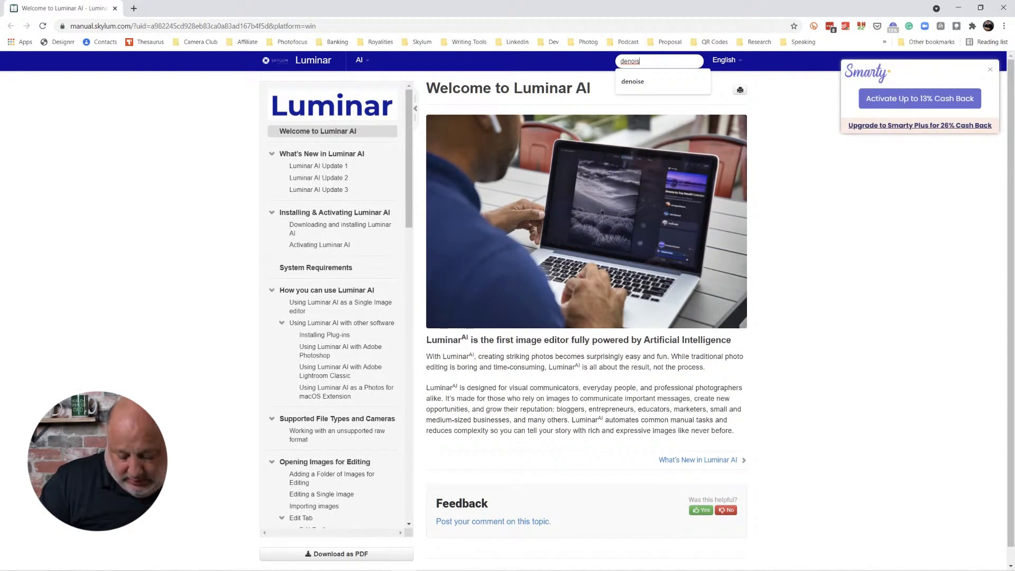
key("Return")
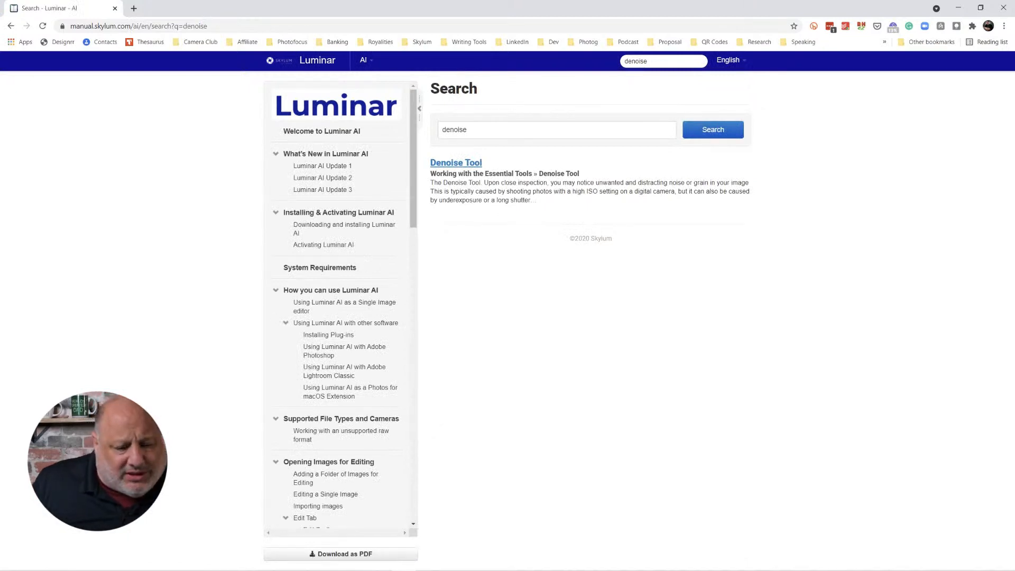
left_click(455, 163)
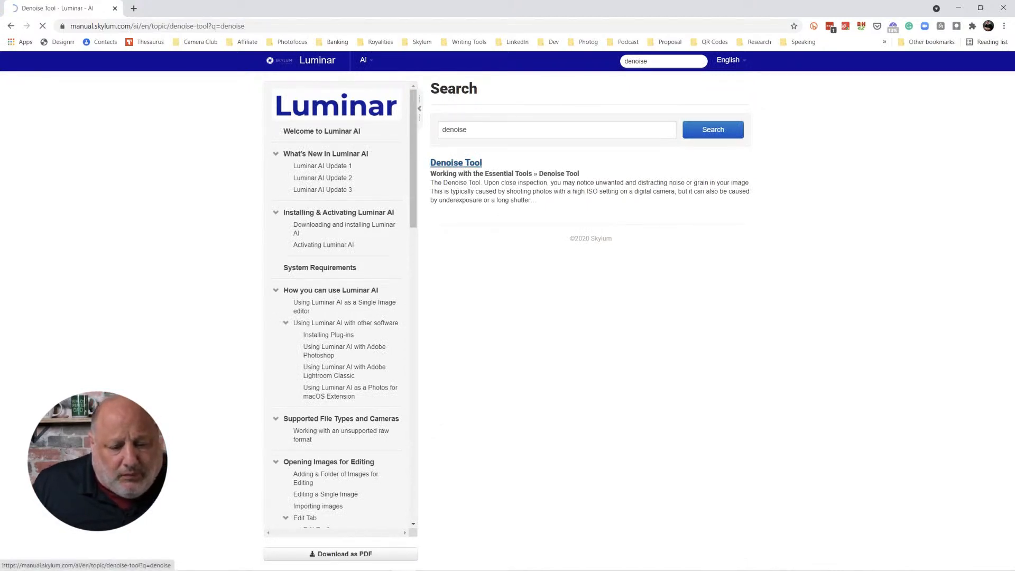
Scroll through the Denoise guide topic, then pan and zoom in on the denoised man's face to inspect detail.
scroll(587, 312, "down", 1)
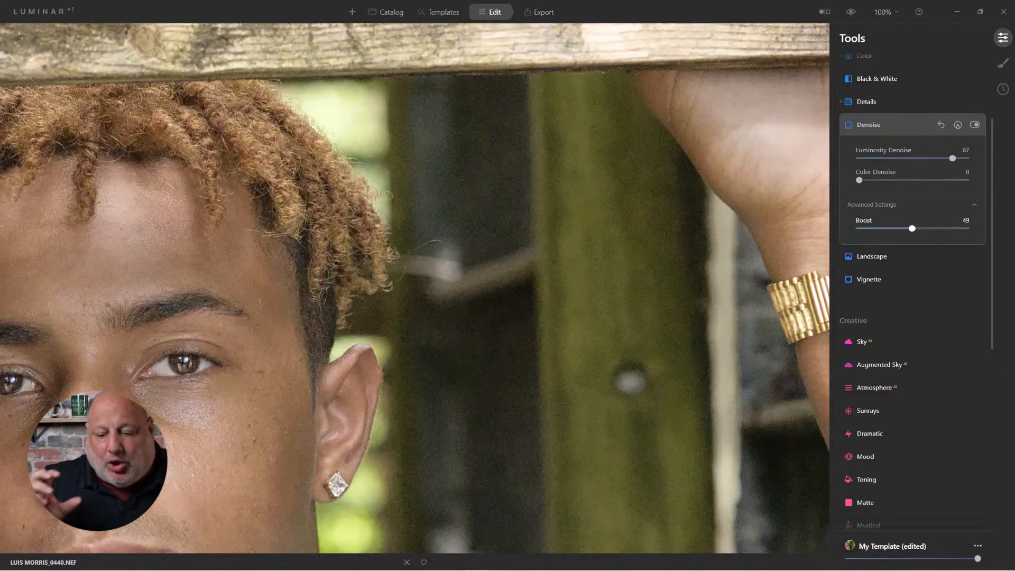
left_click_drag(299, 350, 530, 226)
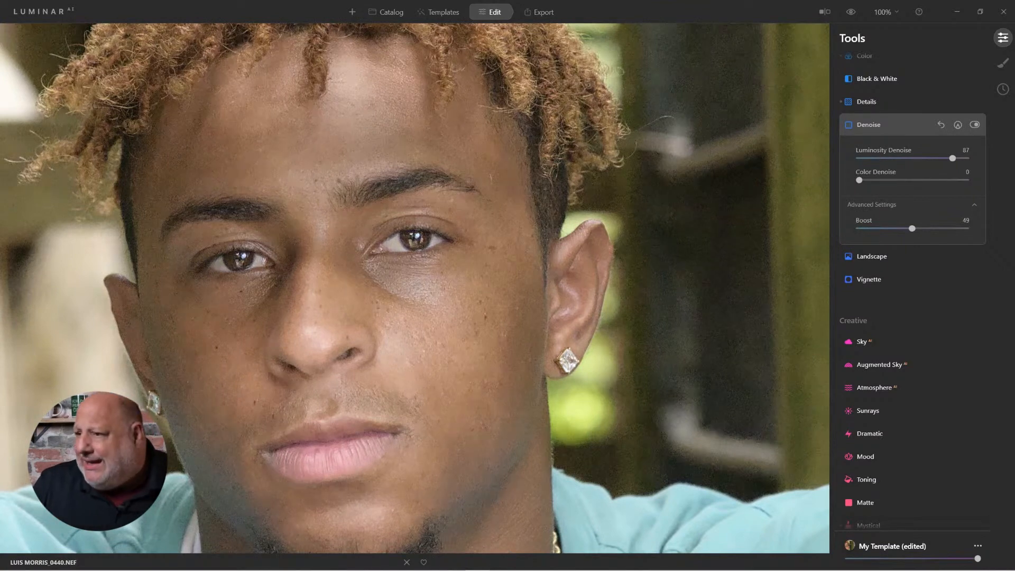
scroll(364, 212, "up", 3)
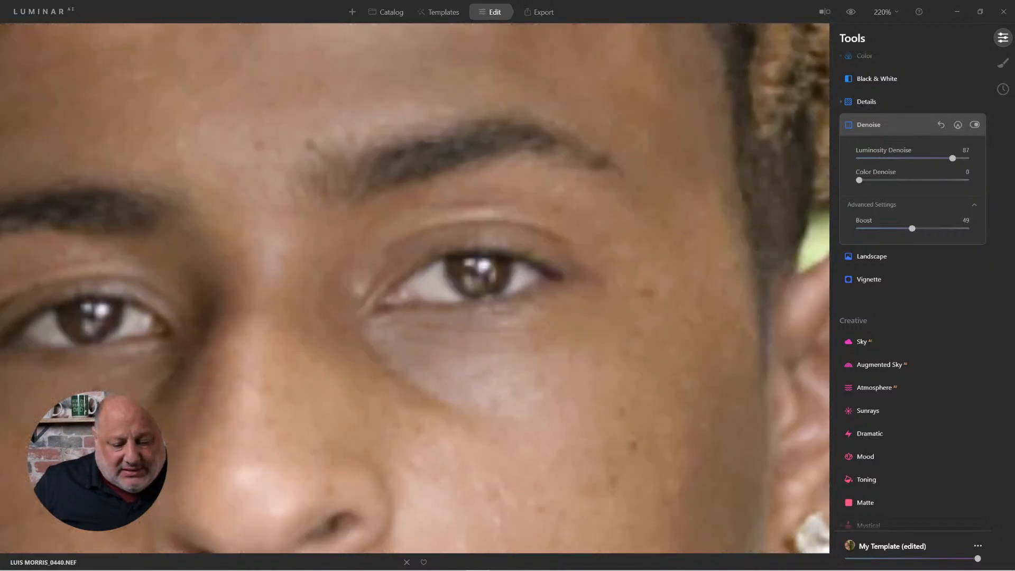
Fit the portrait to the view and toggle the original-image preview on and off to compare with the denoised result.
double_click(588, 291)
double_click(588, 290)
double_click(588, 291)
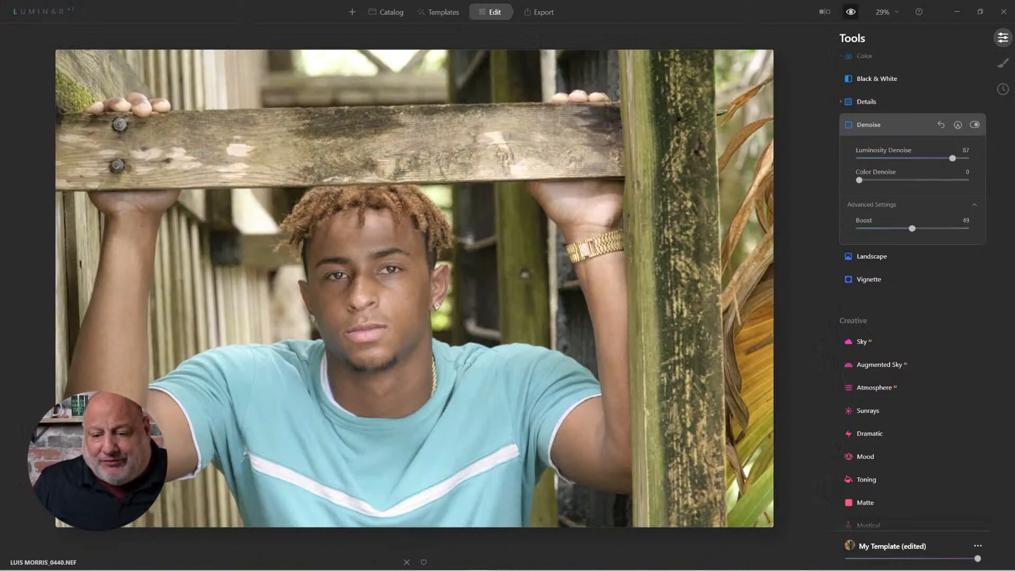
left_click(850, 12)
left_click(850, 12)
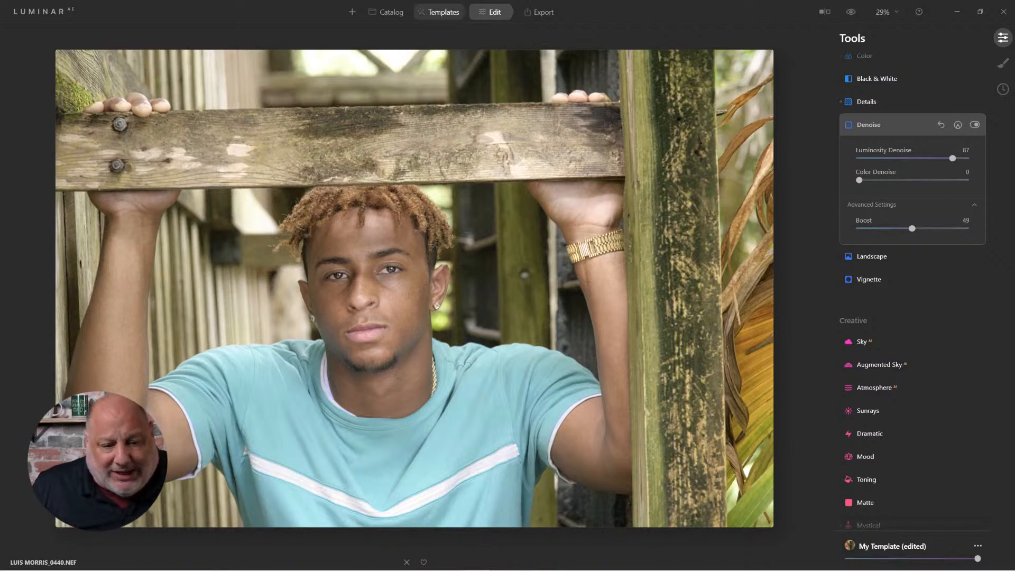
Switch to the Catalog, open the same portrait, and zoom in and out to inspect its noise.
left_click(387, 12)
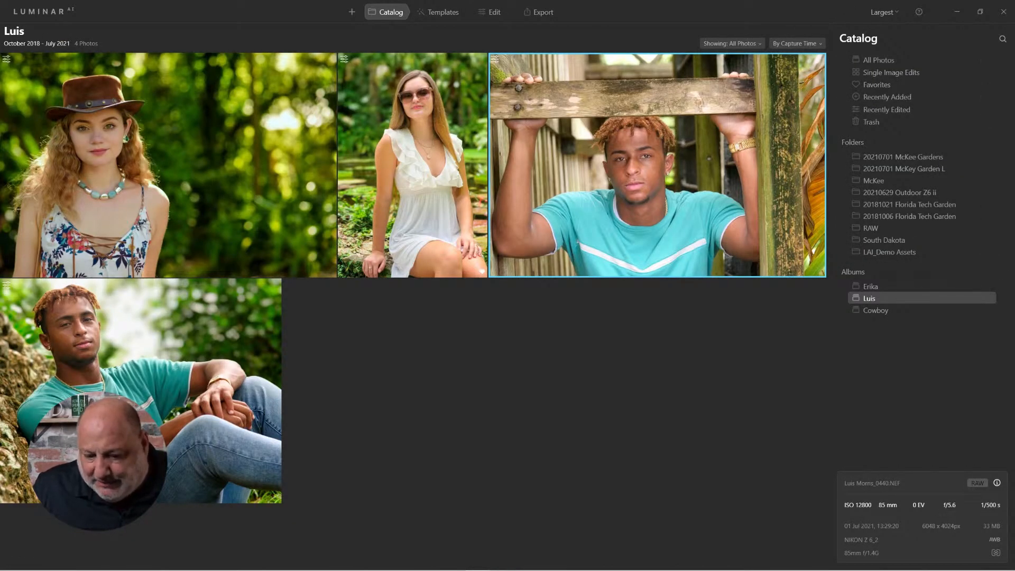
double_click(657, 165)
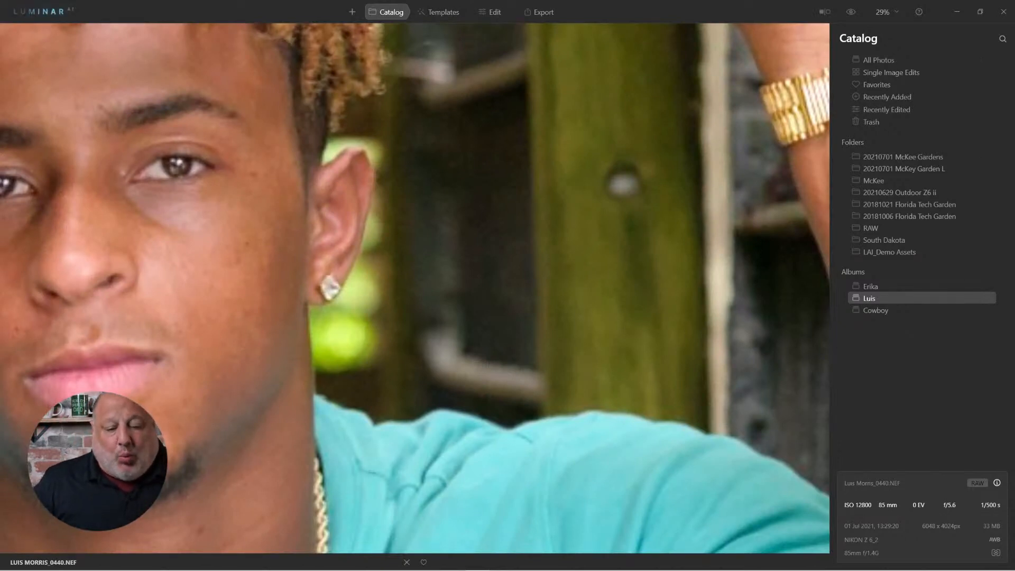
key("ctrl+minus")
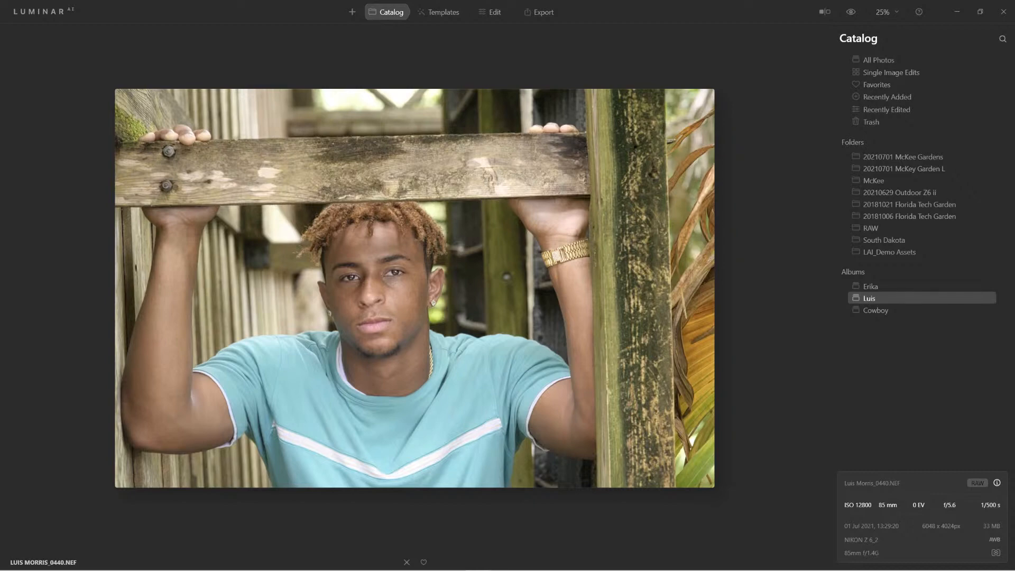
scroll(409, 292, "up", 5)
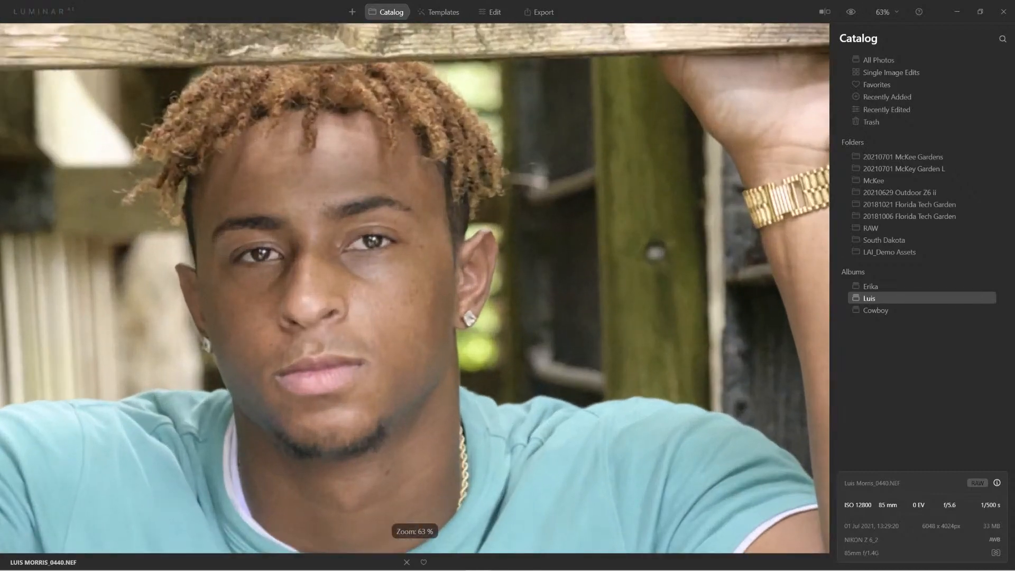
scroll(408, 292, "down", 4)
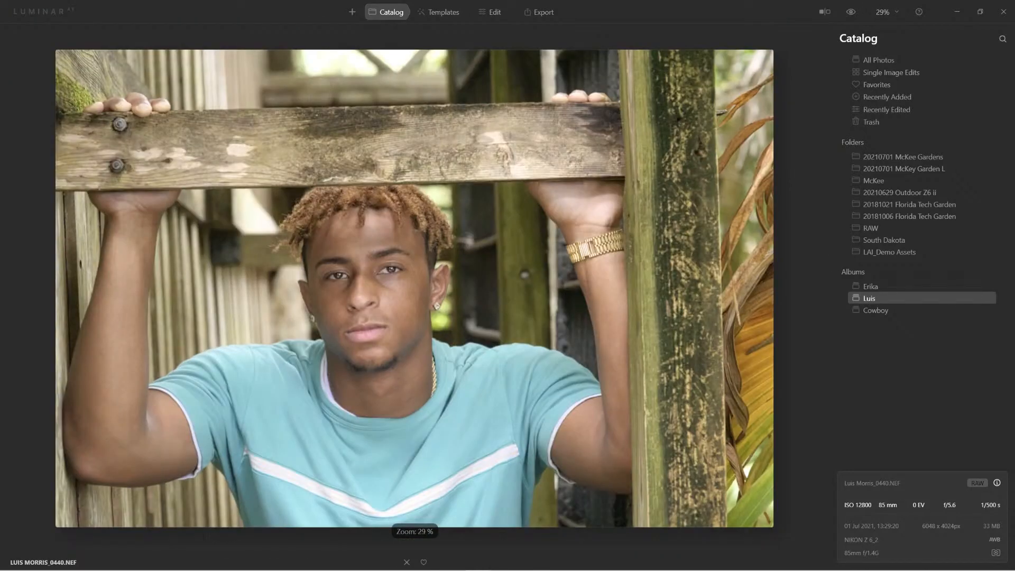